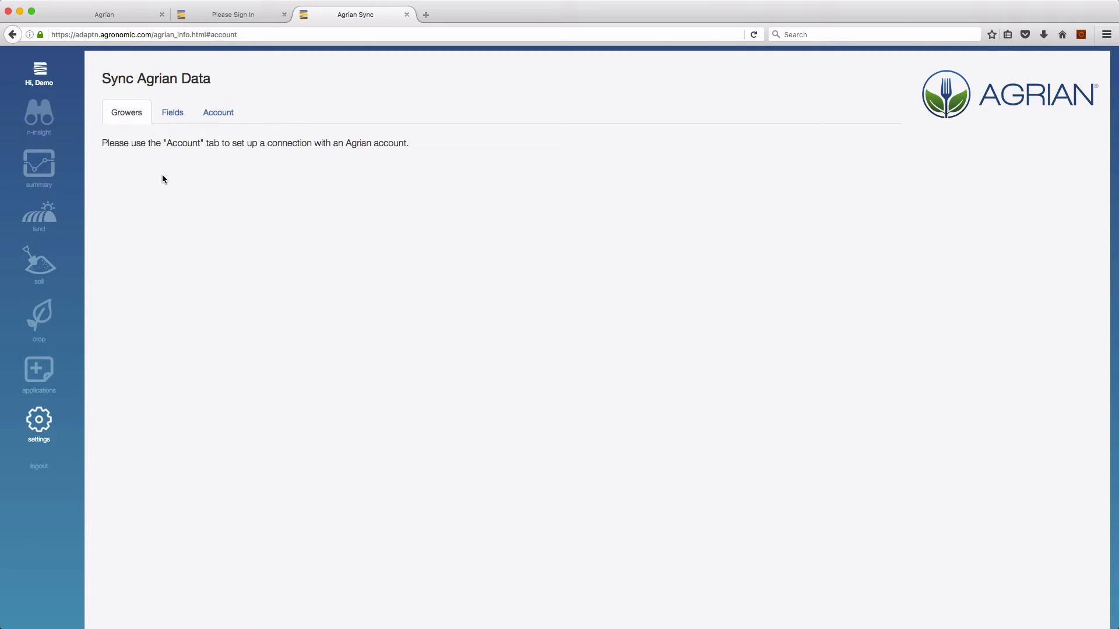
# Authenticate the account connection with Agrian by entering the Agrian username and password
pyautogui.click(219, 111)
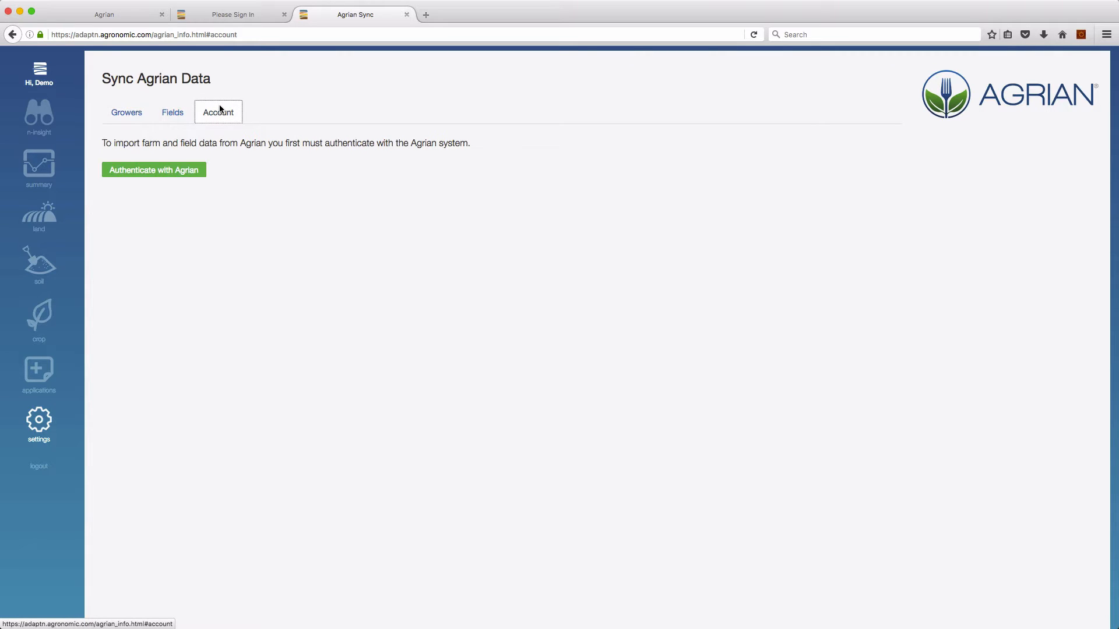
pyautogui.click(165, 172)
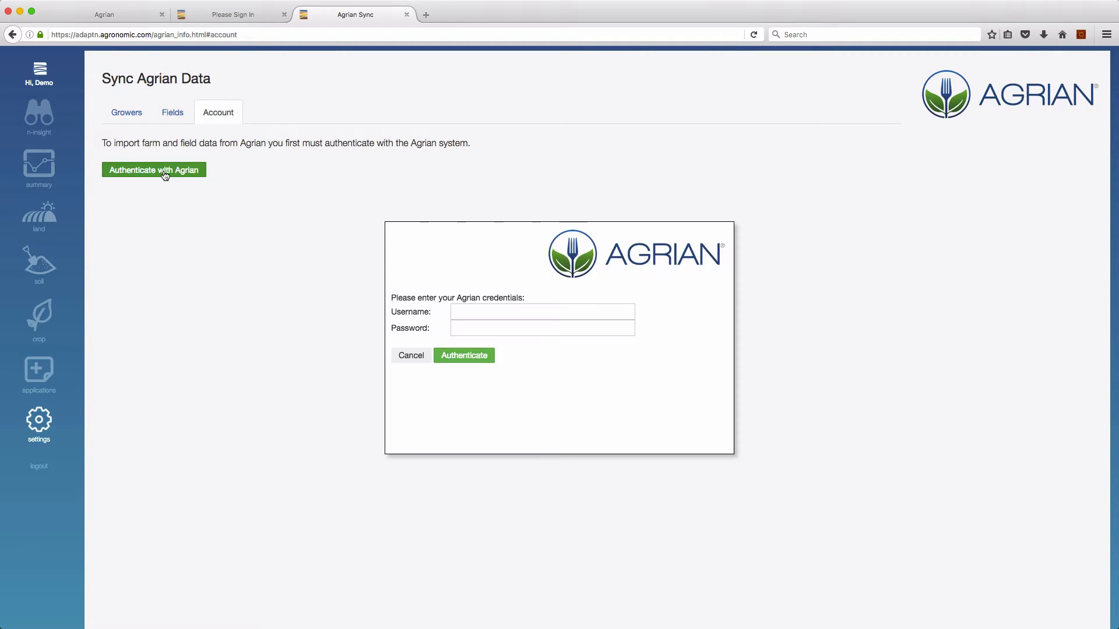
pyautogui.press('super+Tab')
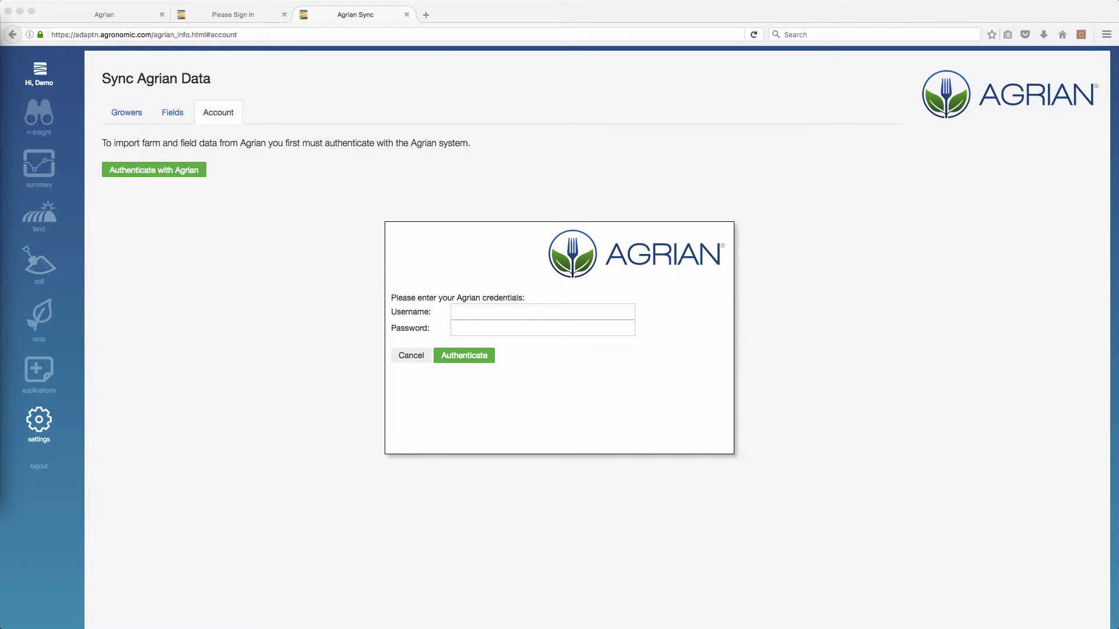
pyautogui.click(465, 311)
pyautogui.press('super+v')
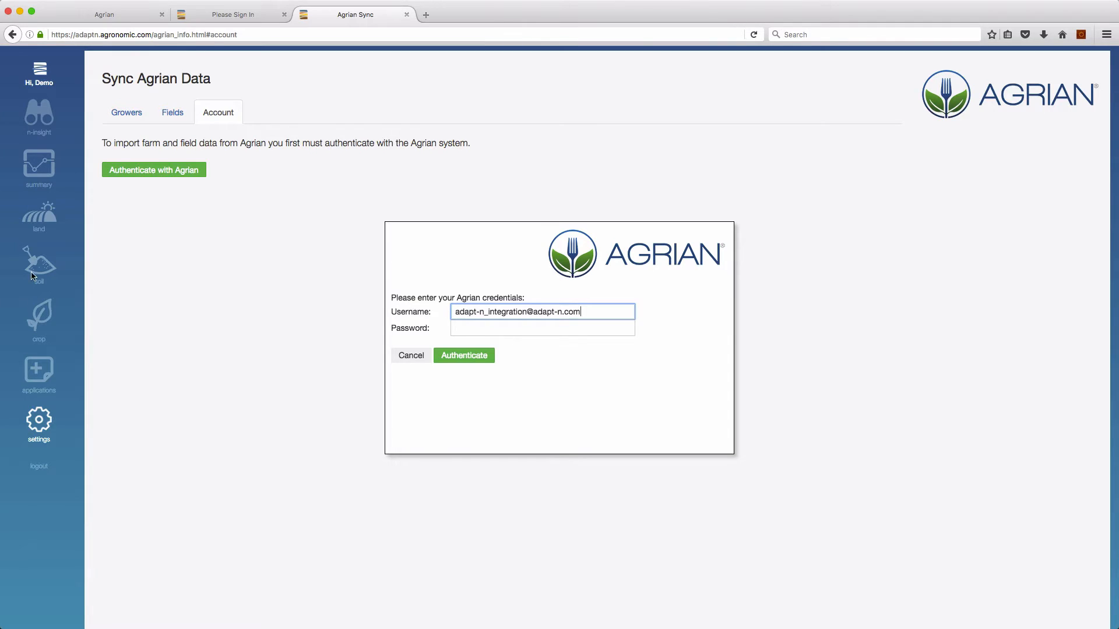
pyautogui.press('super+Tab')
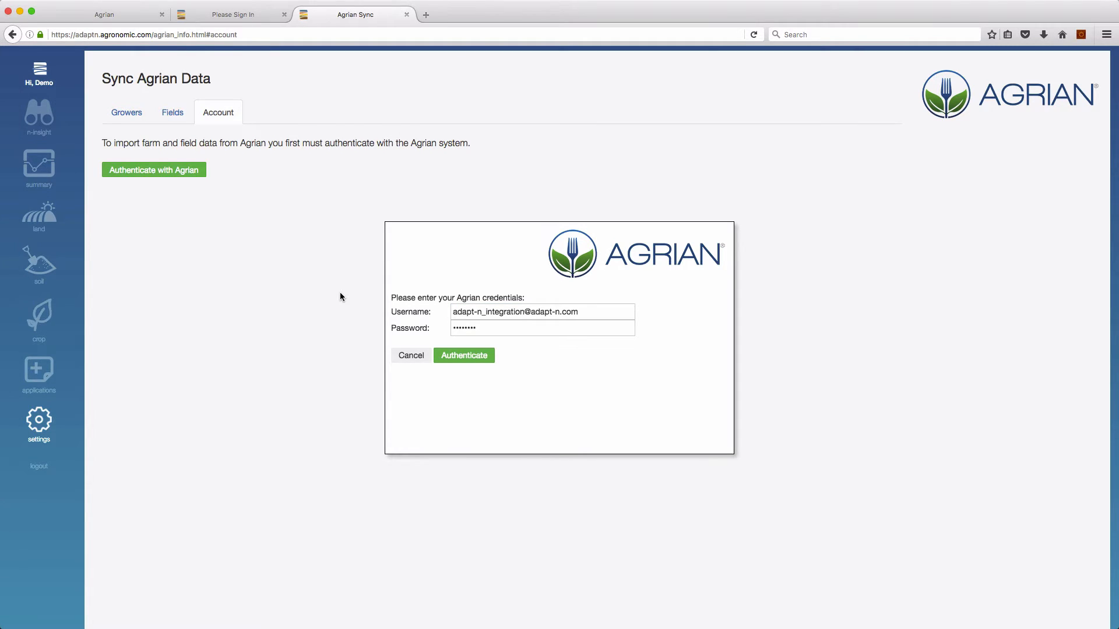
pyautogui.click(477, 356)
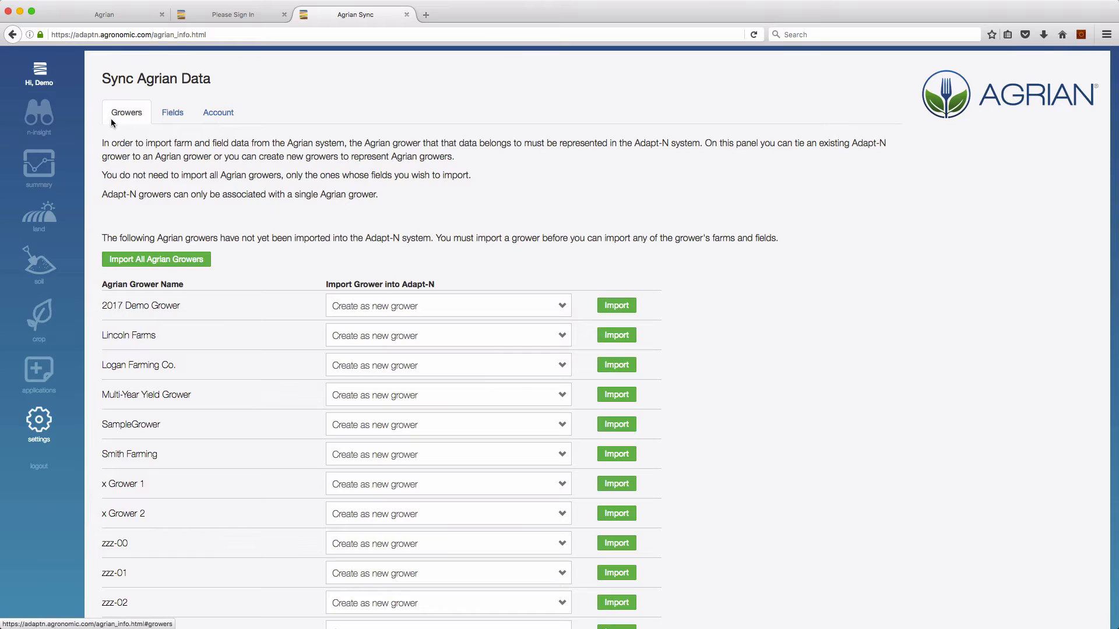
# Check the account's field and zone import preferences, and import the Agrian grower 2017 Demo Grower as a new grower
pyautogui.click(176, 116)
pyautogui.click(204, 113)
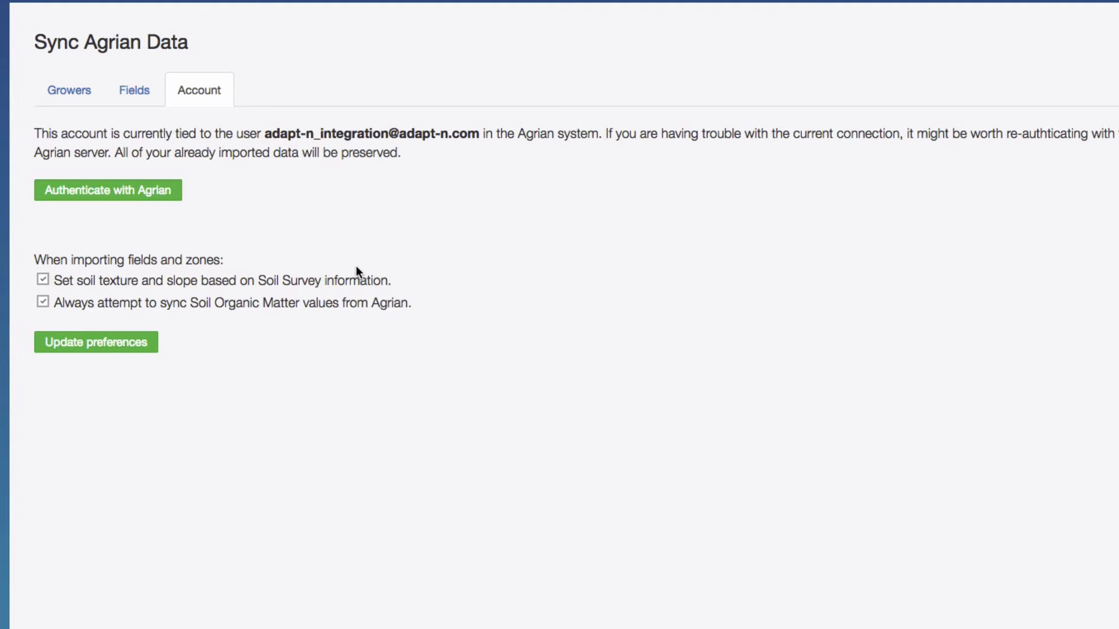
pyautogui.click(67, 91)
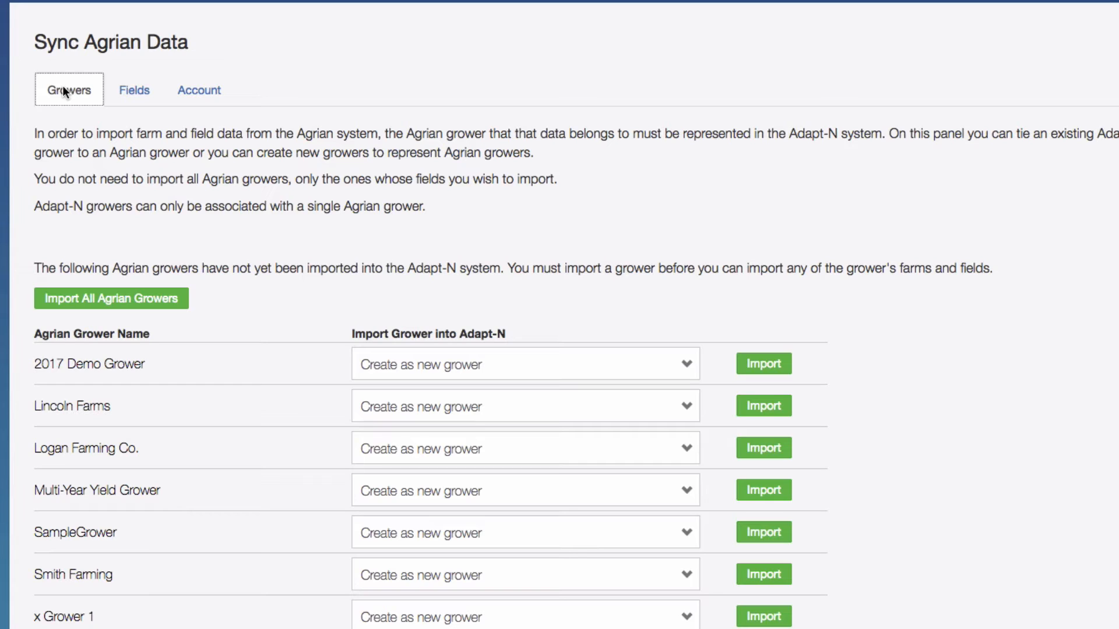
pyautogui.click(773, 379)
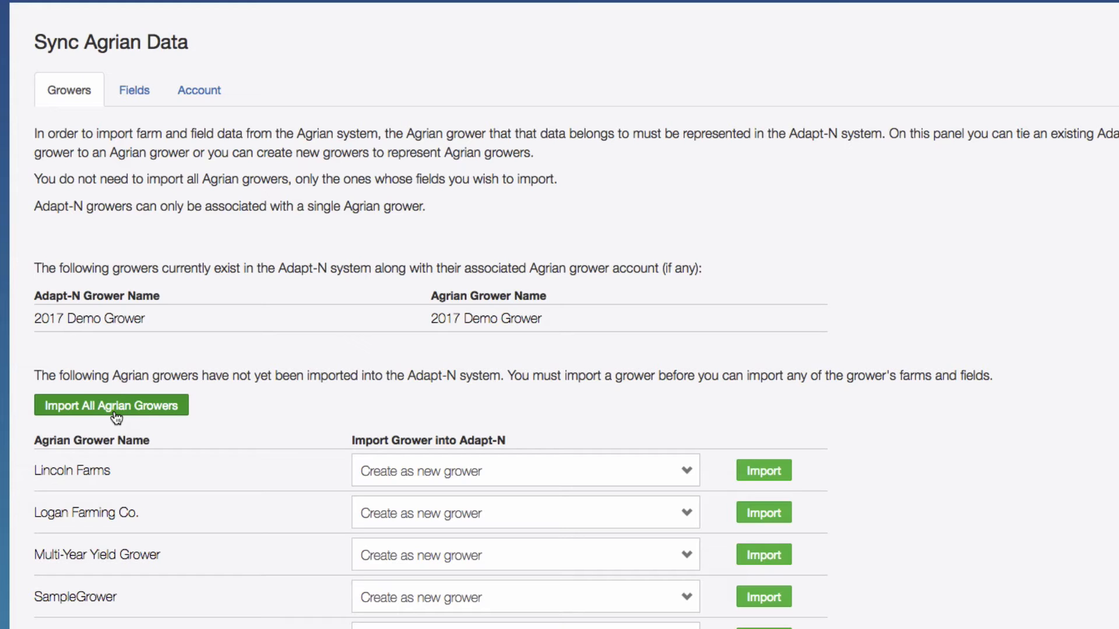
# Import the River South field of the Home farm belonging to 2017 Demo Grower
pyautogui.click(133, 100)
pyautogui.click(432, 169)
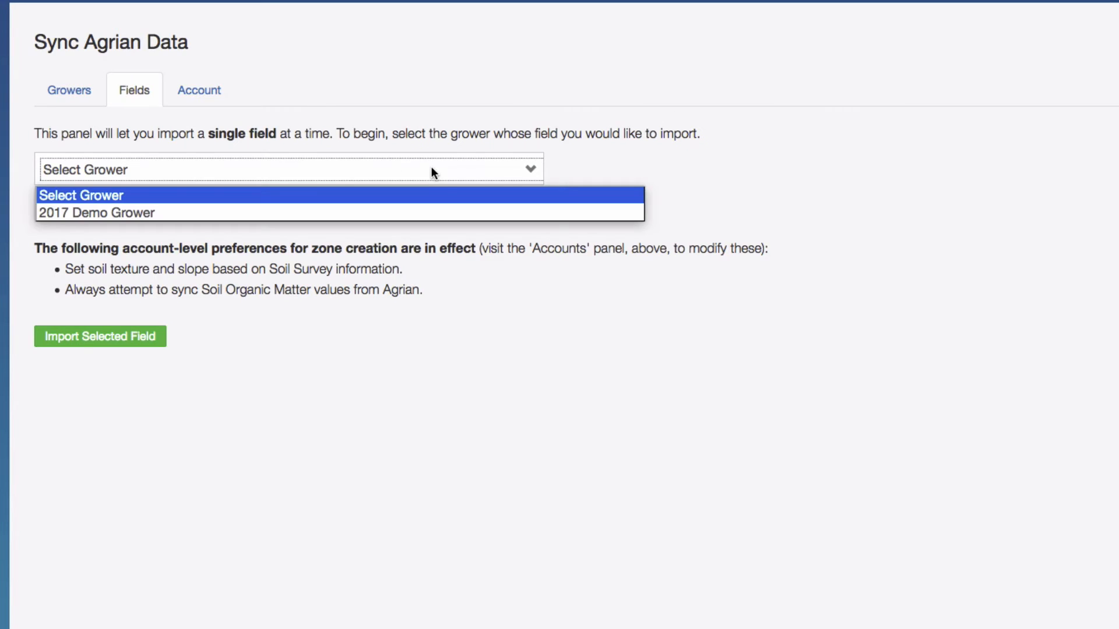
pyautogui.click(432, 213)
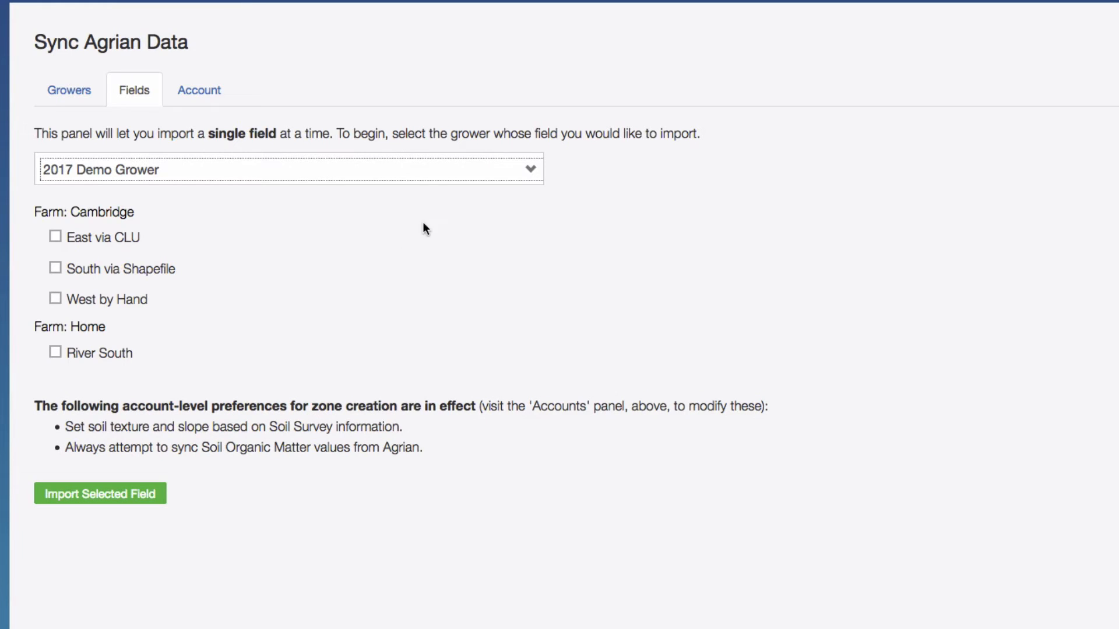
pyautogui.click(56, 353)
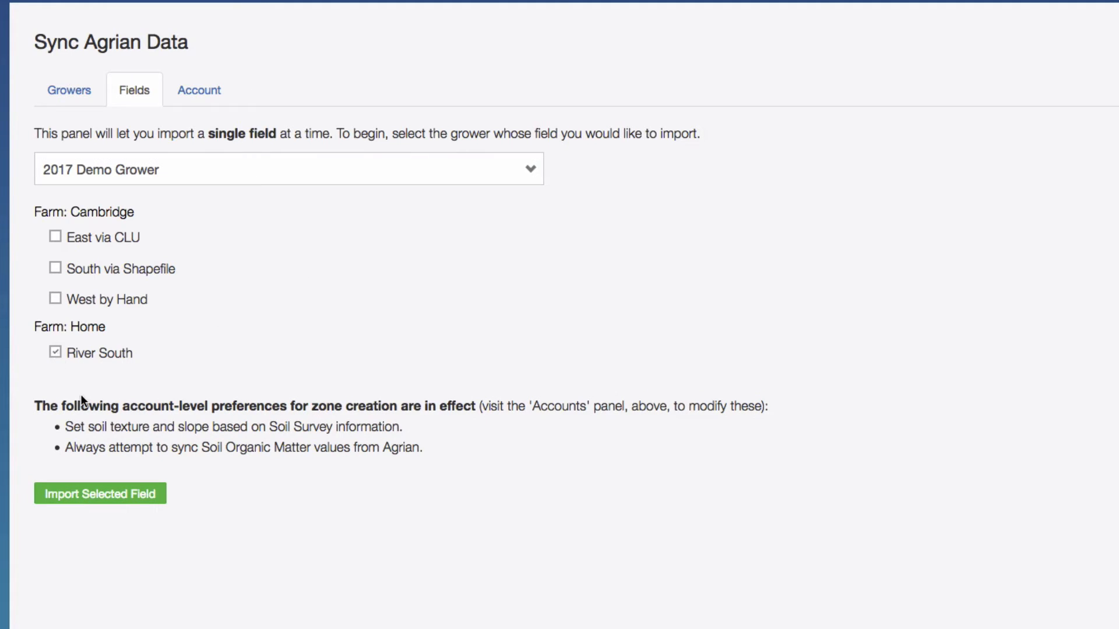
pyautogui.click(134, 505)
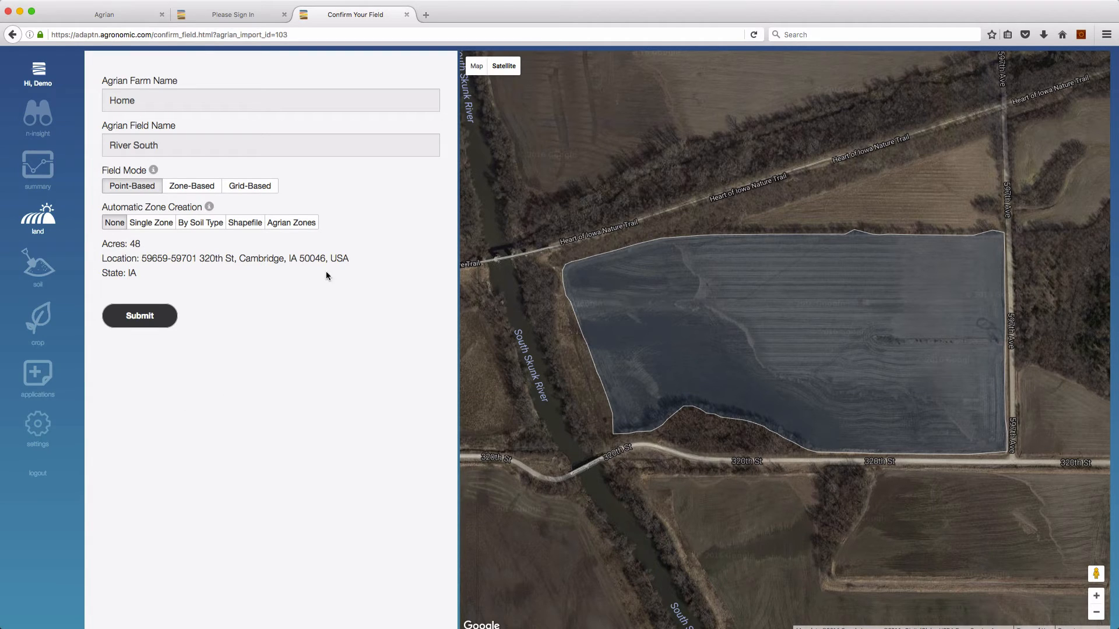
# Submit River South as a Zone-Based field using Agrian Zones from South.zip, with ZName as the zone name attribute
pyautogui.click(297, 228)
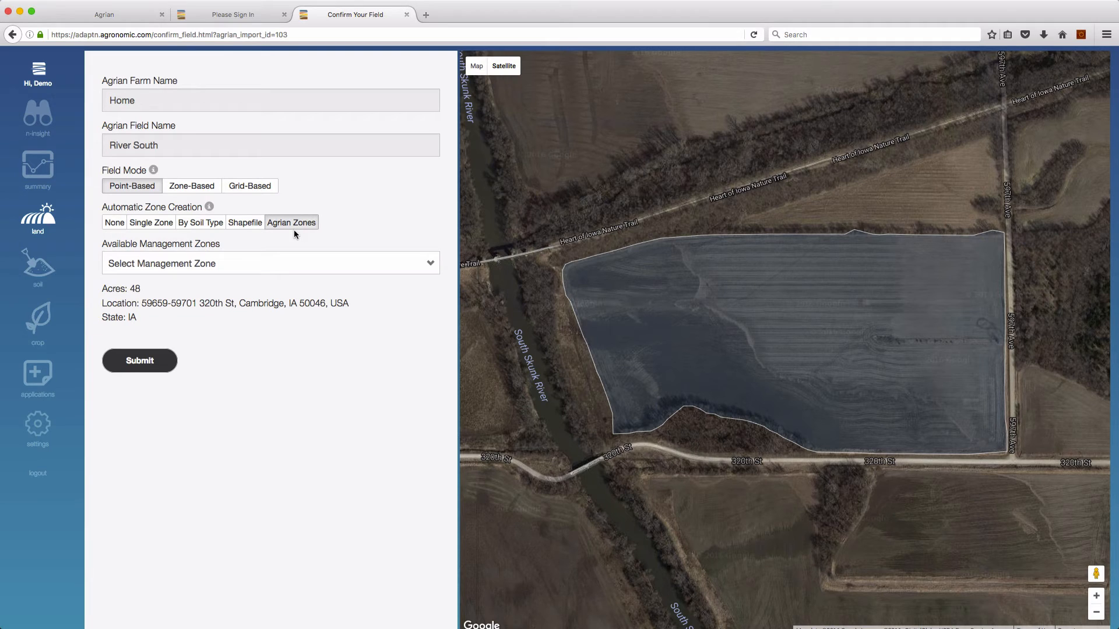
pyautogui.click(373, 269)
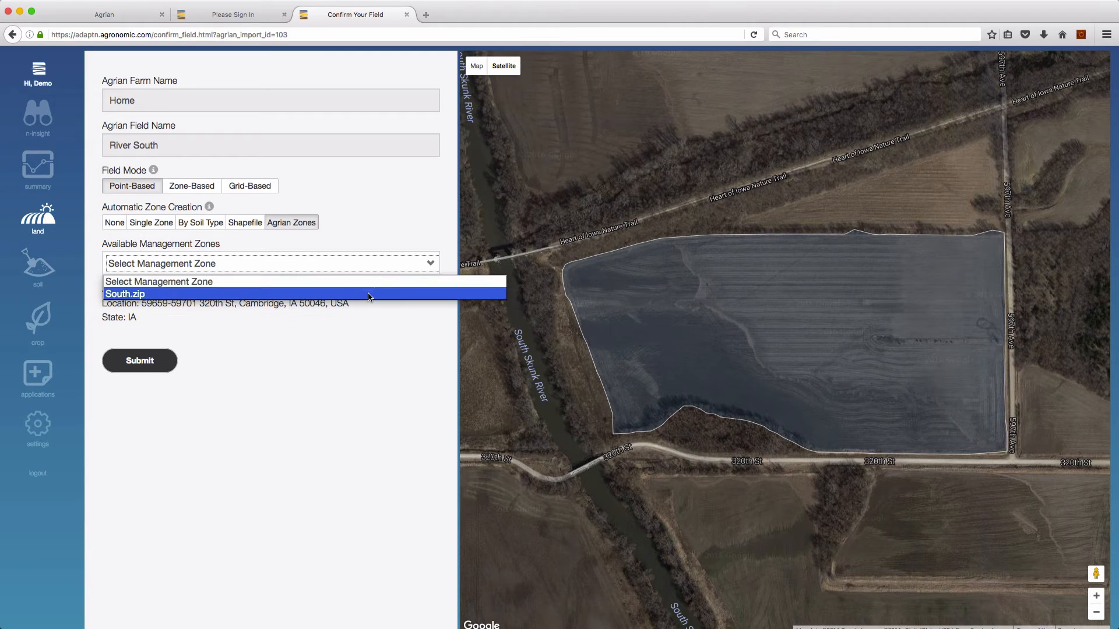
pyautogui.click(369, 295)
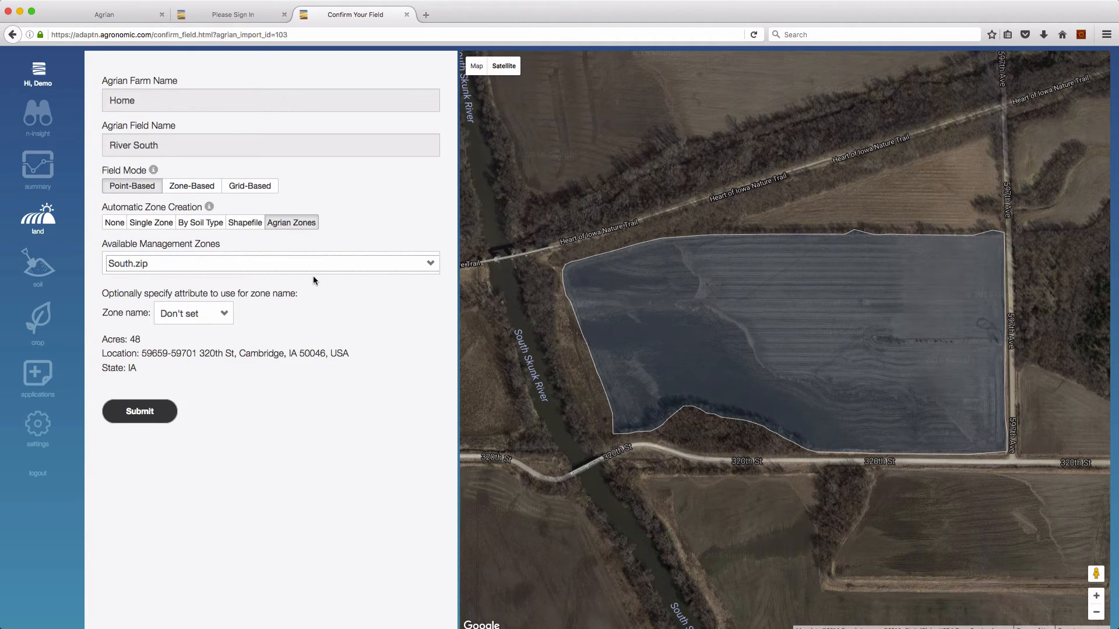
pyautogui.click(214, 312)
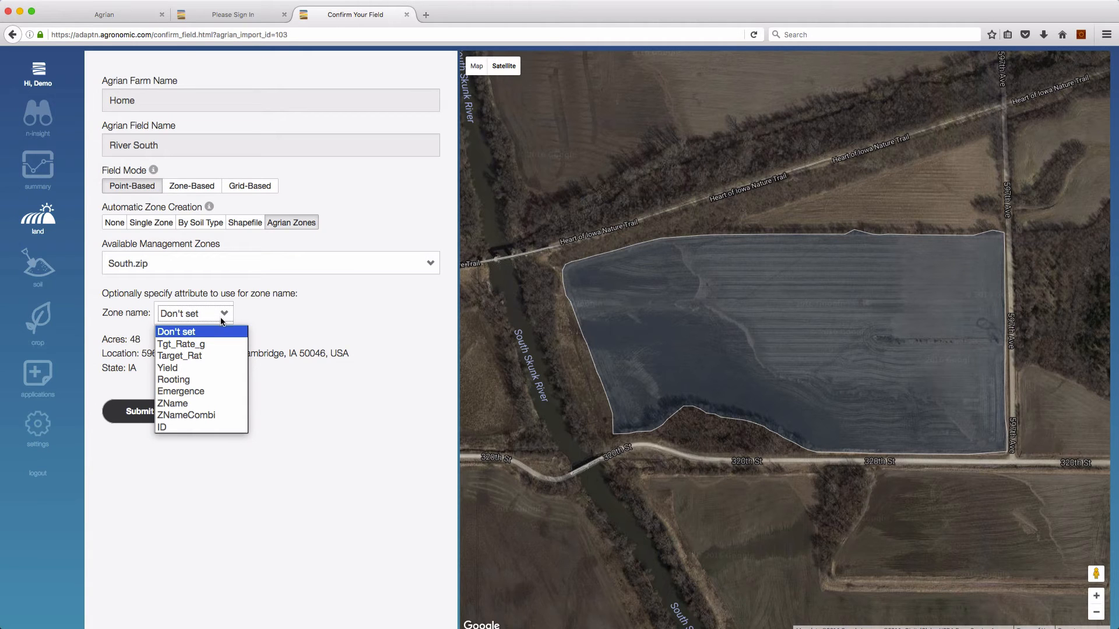
pyautogui.click(242, 404)
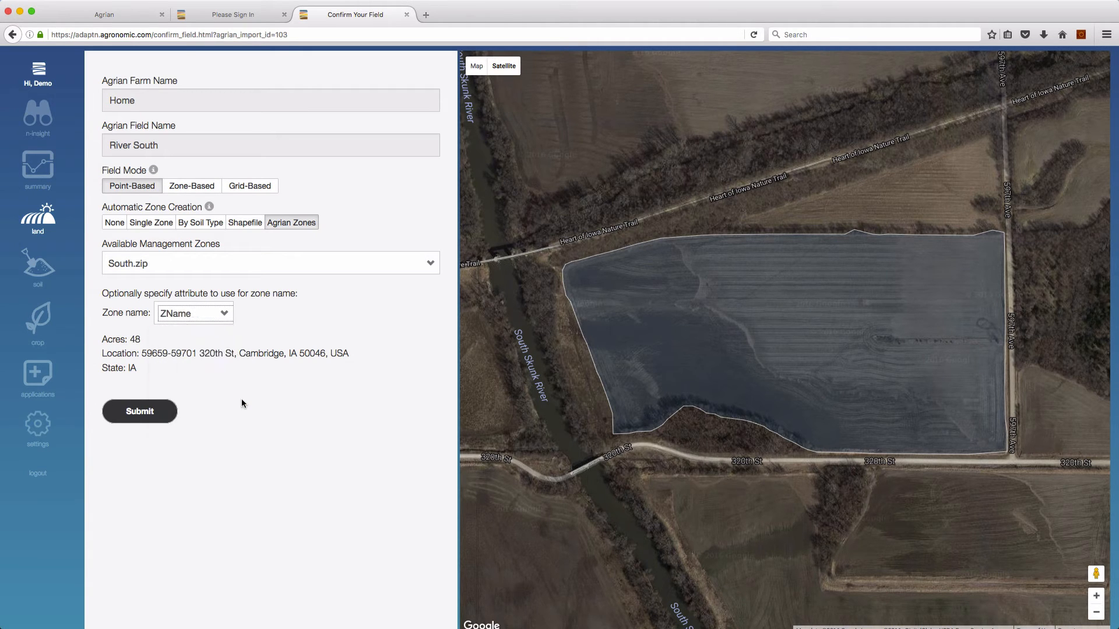
pyautogui.click(206, 190)
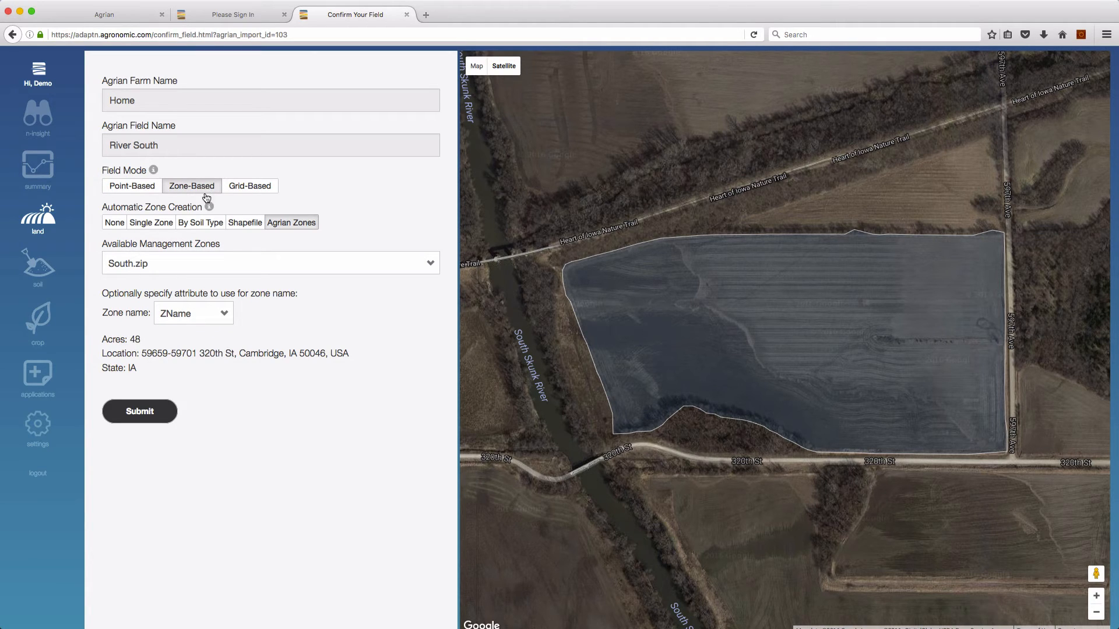
pyautogui.click(167, 409)
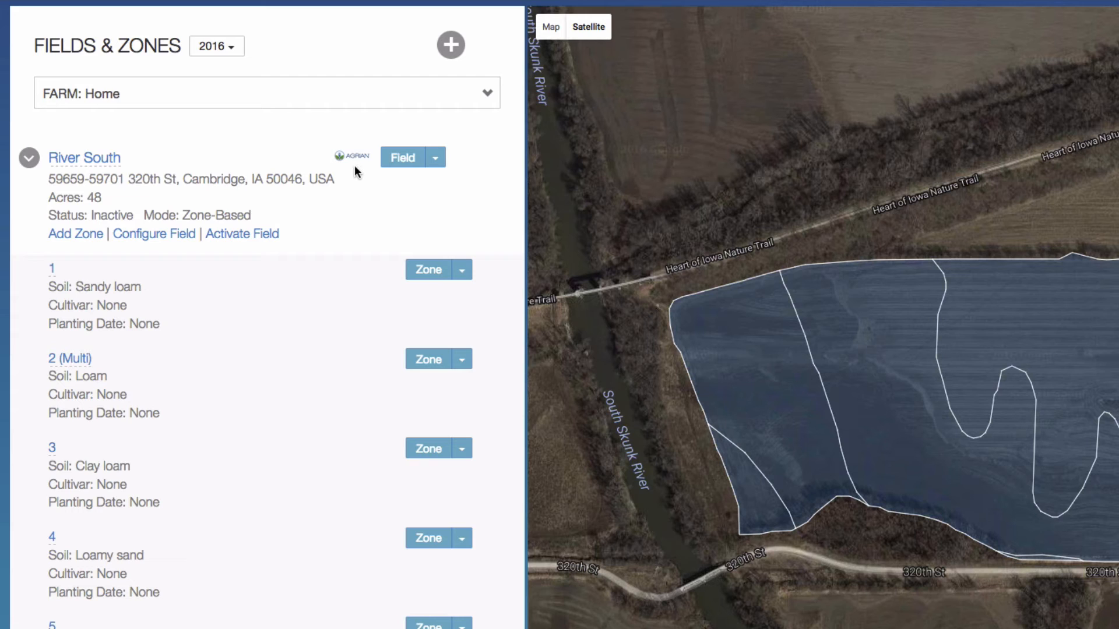
# Inspect River South's imported zones on the map and its soil type, slope and organic matter in the field configuration
pyautogui.click(740, 335)
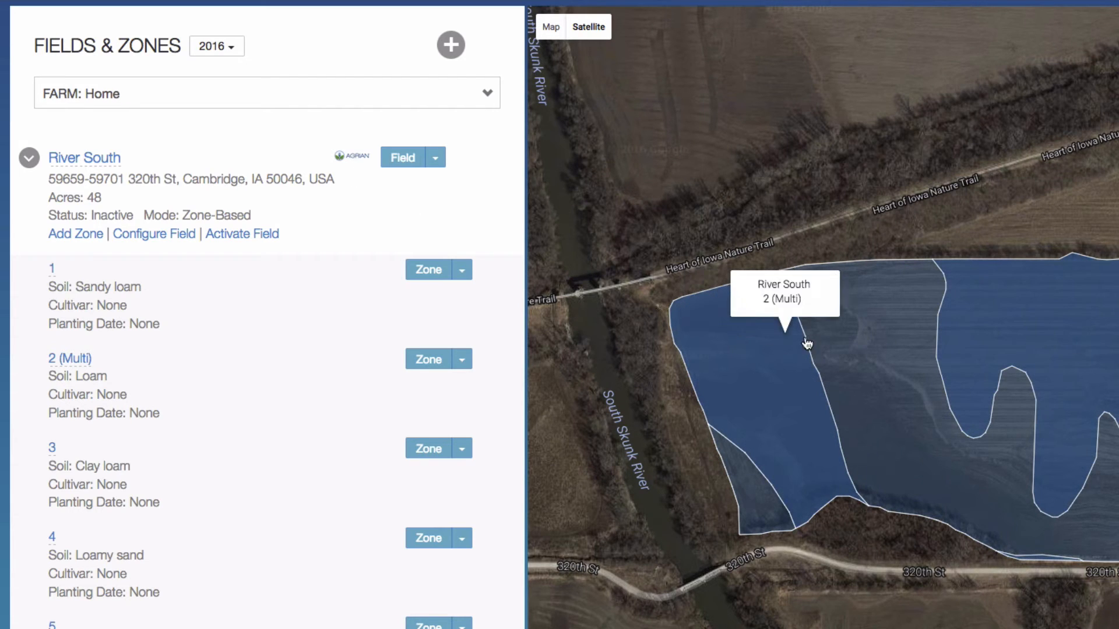
pyautogui.click(844, 336)
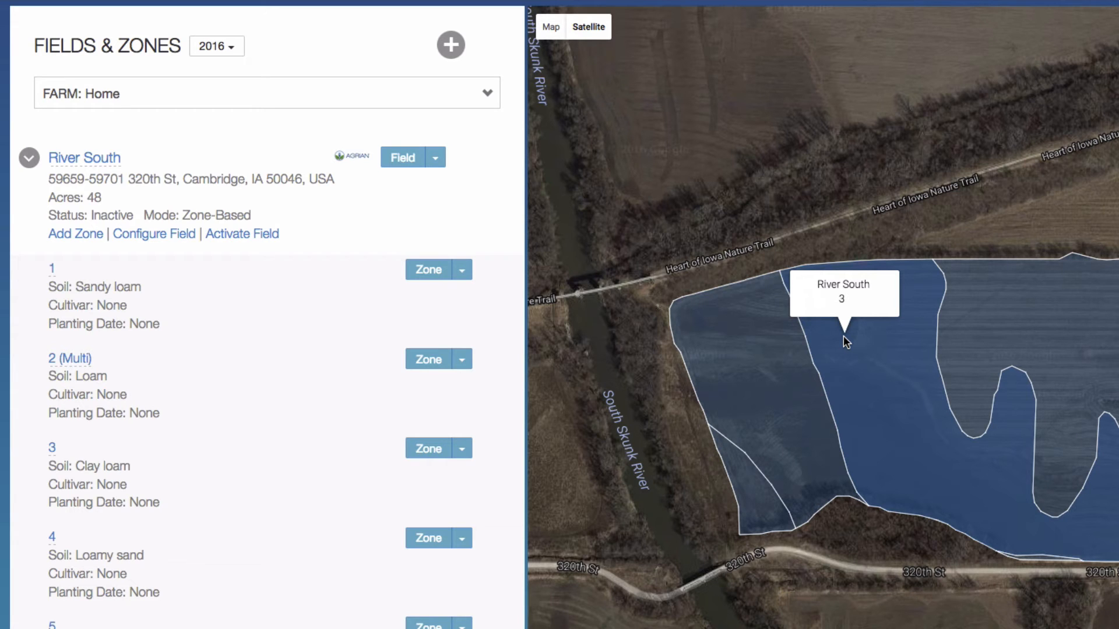
pyautogui.click(145, 234)
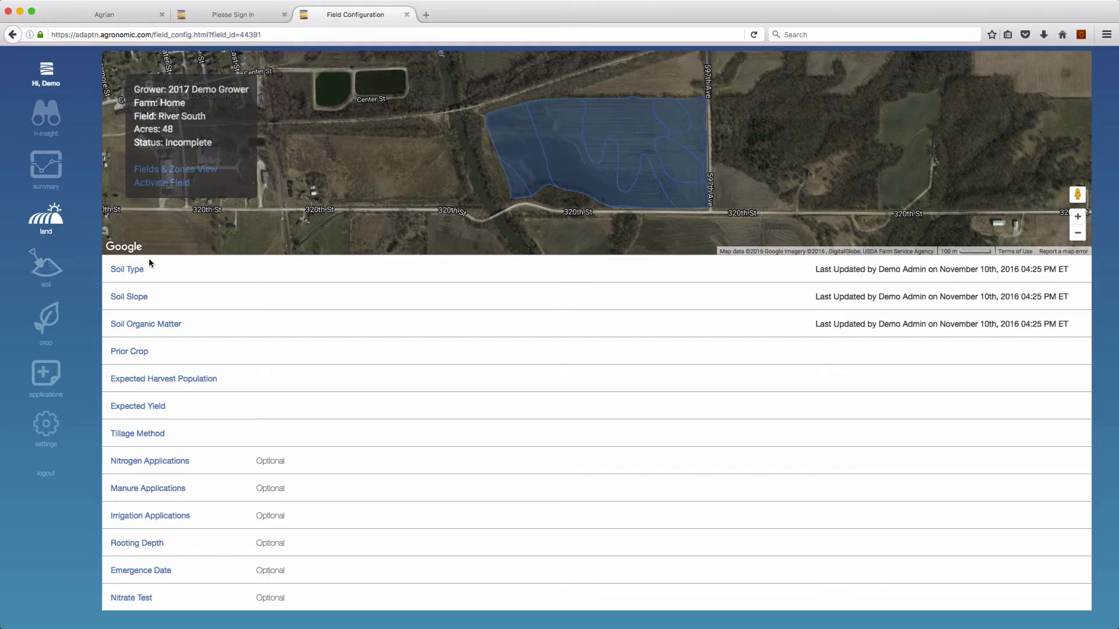
pyautogui.click(118, 267)
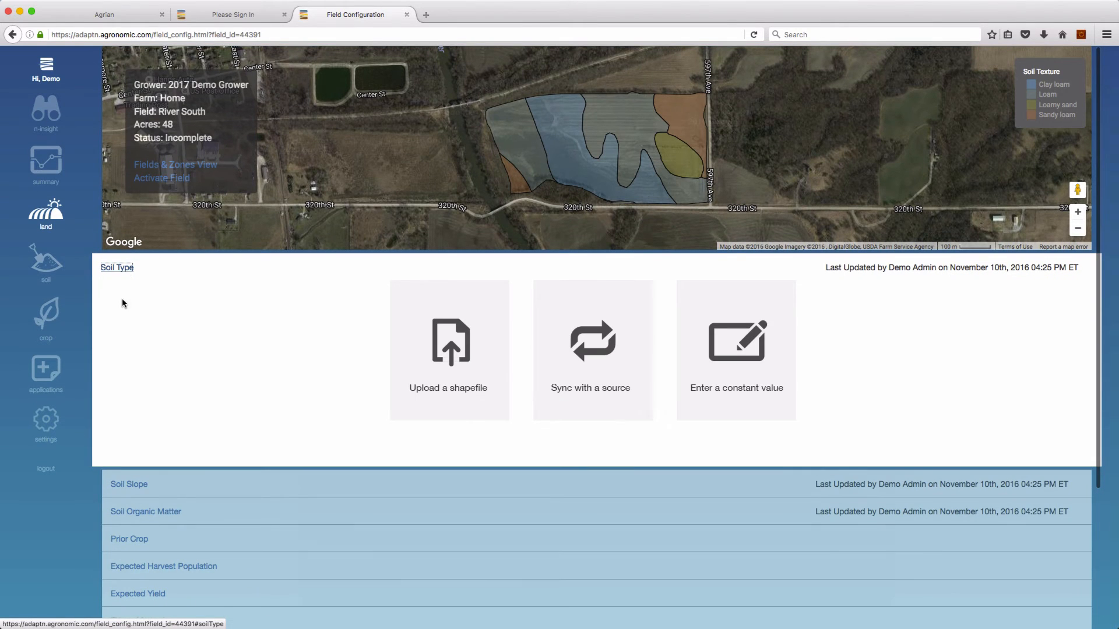
pyautogui.click(125, 485)
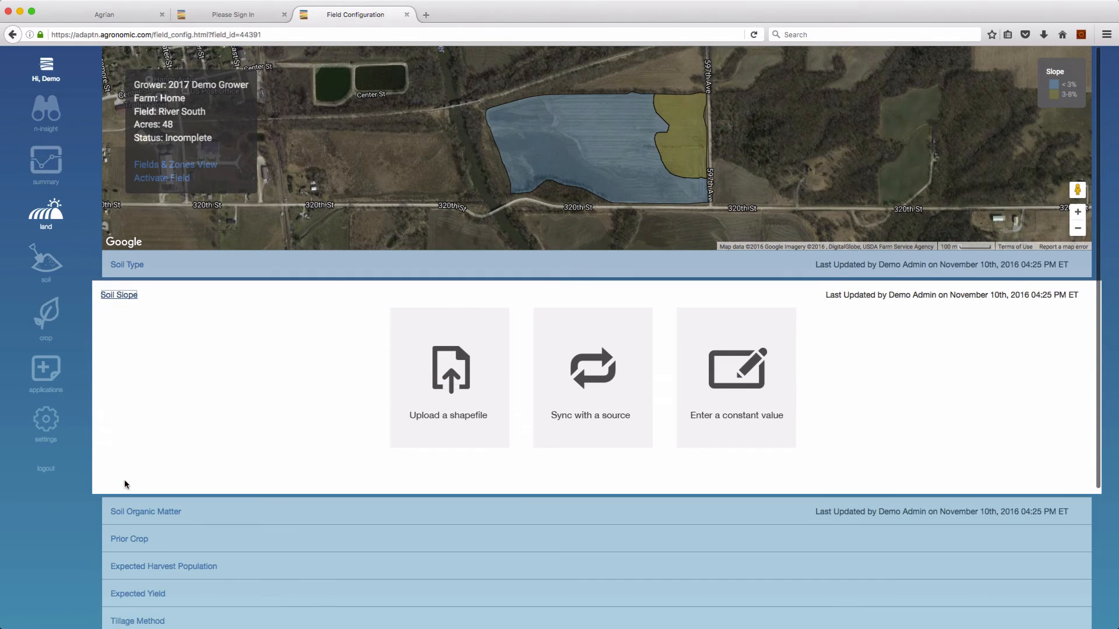
pyautogui.click(125, 511)
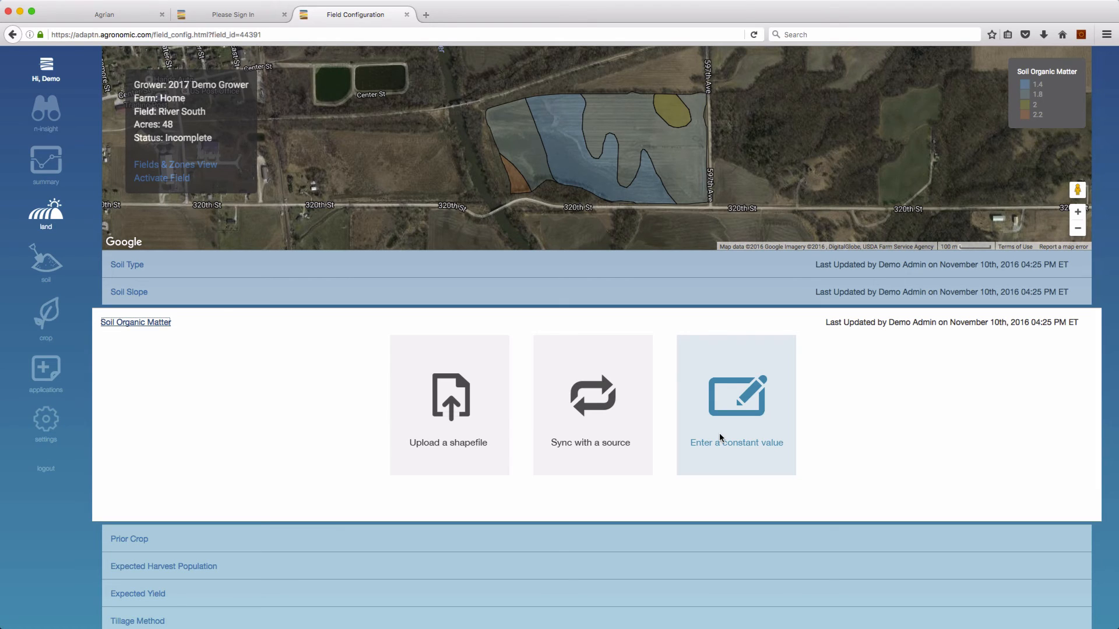
pyautogui.click(121, 321)
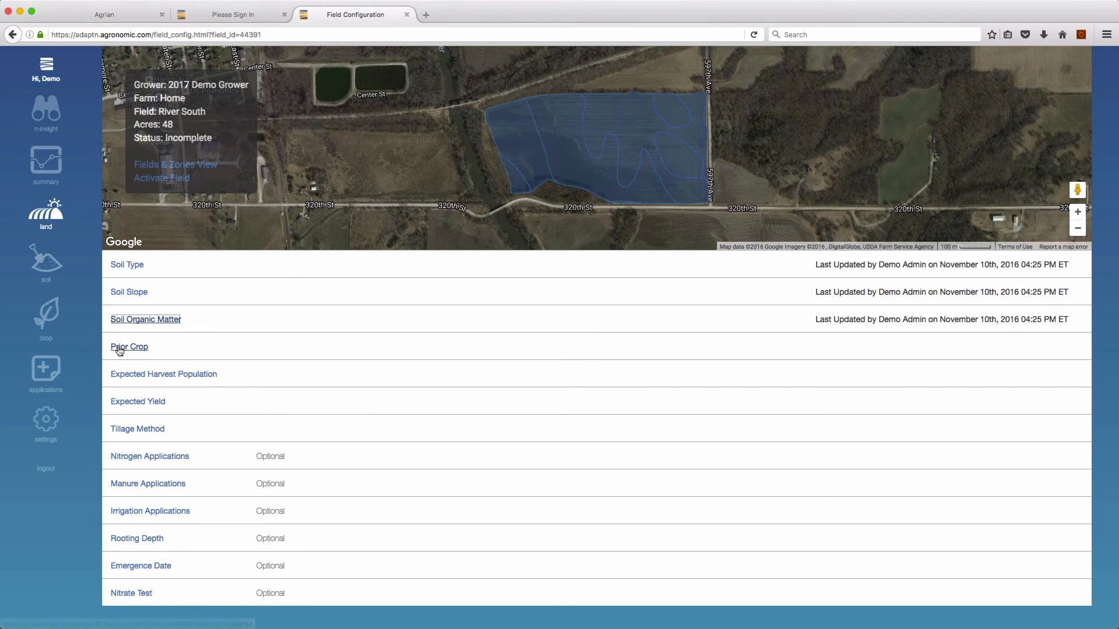
# Set River South's prior crop to Grain Corn and submit it
pyautogui.click(120, 347)
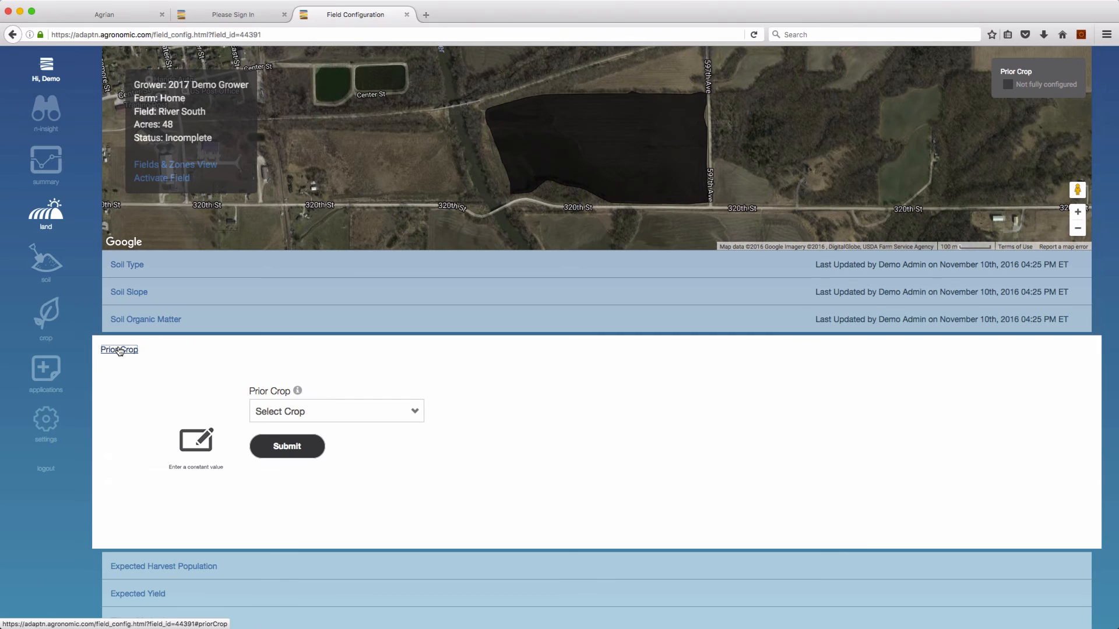
pyautogui.click(369, 413)
pyautogui.click(387, 466)
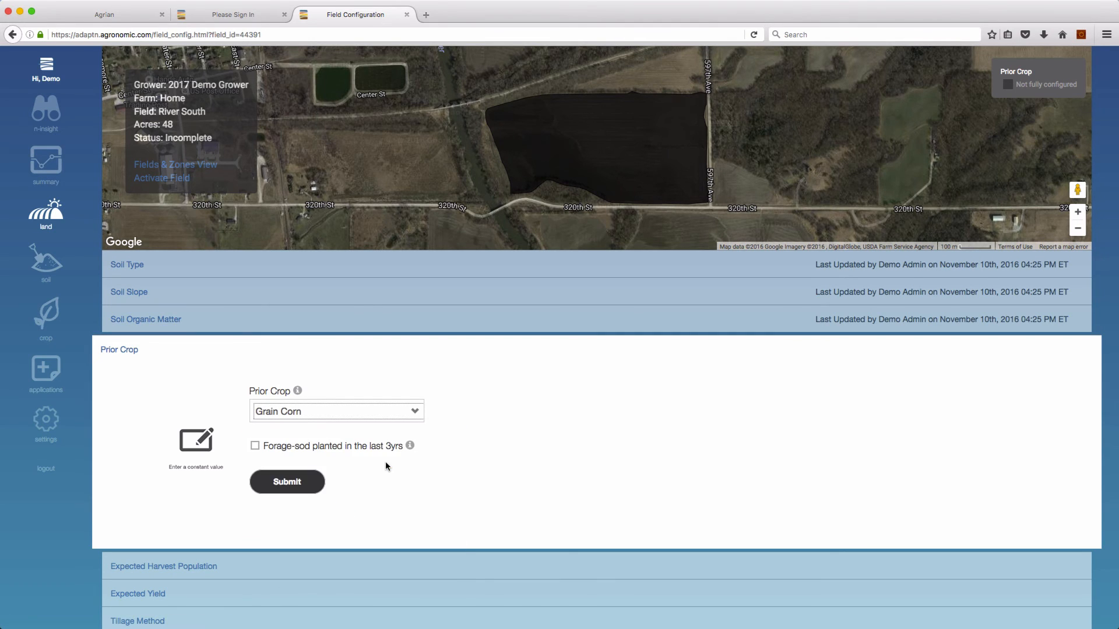
pyautogui.click(287, 484)
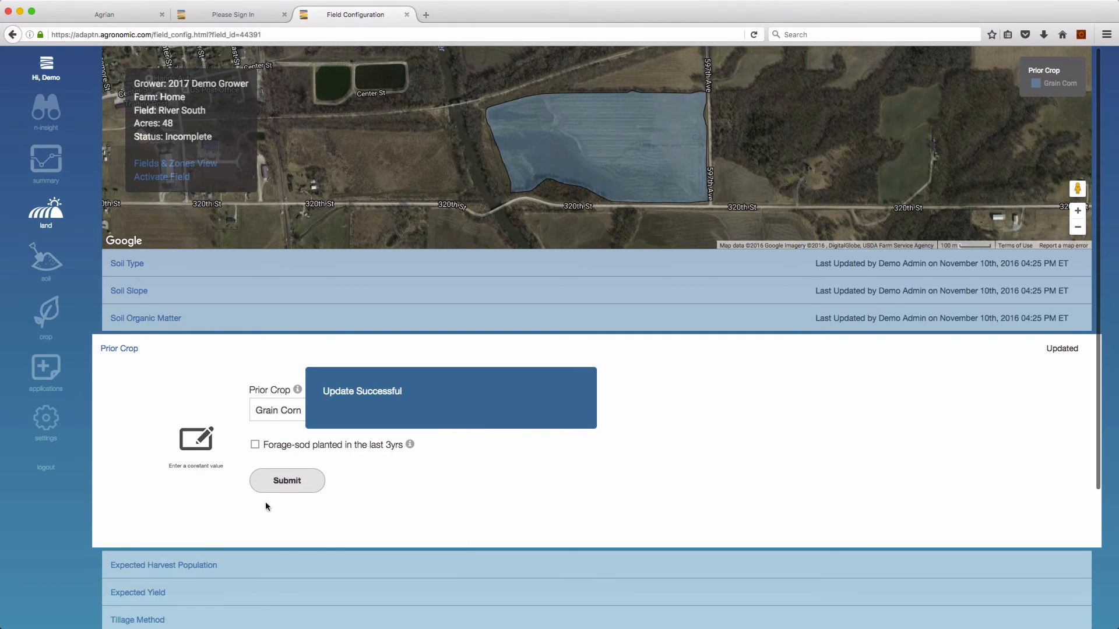
# Open the constant-value entry for Expected Harvest Population and look over the remaining field configuration items
pyautogui.click(165, 565)
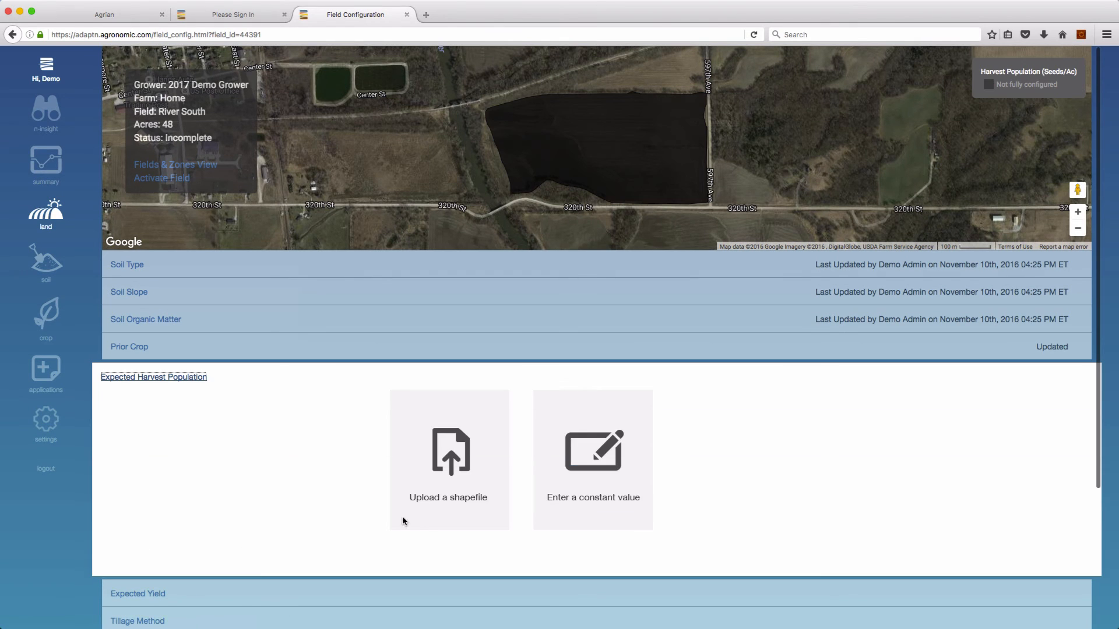
pyautogui.click(581, 493)
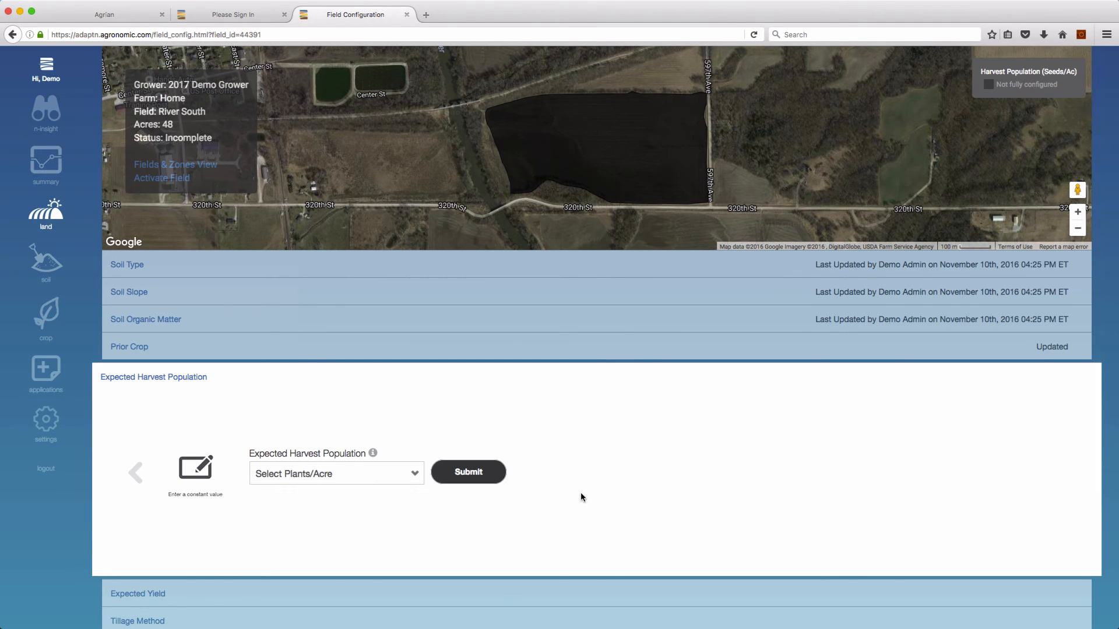
pyautogui.scroll(-3, 580, 492)
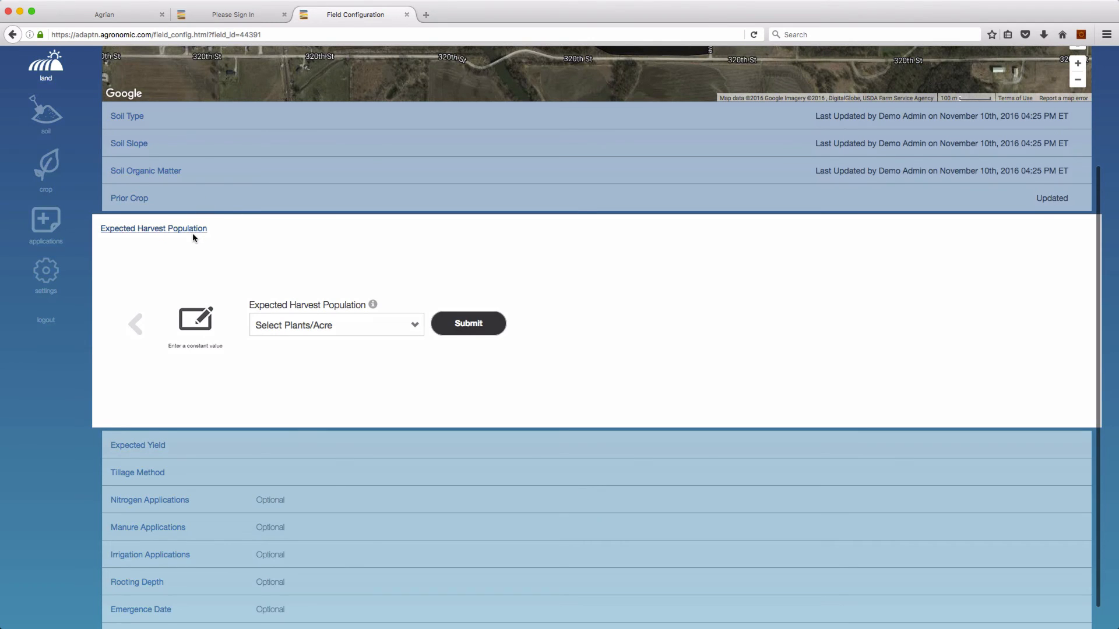
pyautogui.scroll(1, 186, 438)
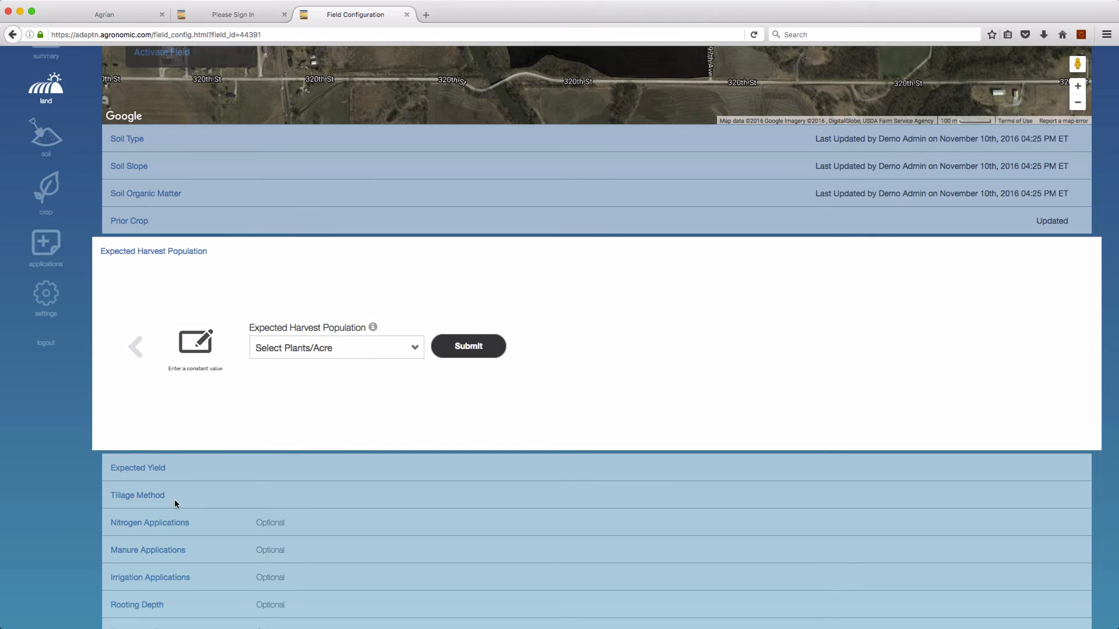
# Activate the River South field
pyautogui.scroll(3, 183, 190)
pyautogui.click(181, 183)
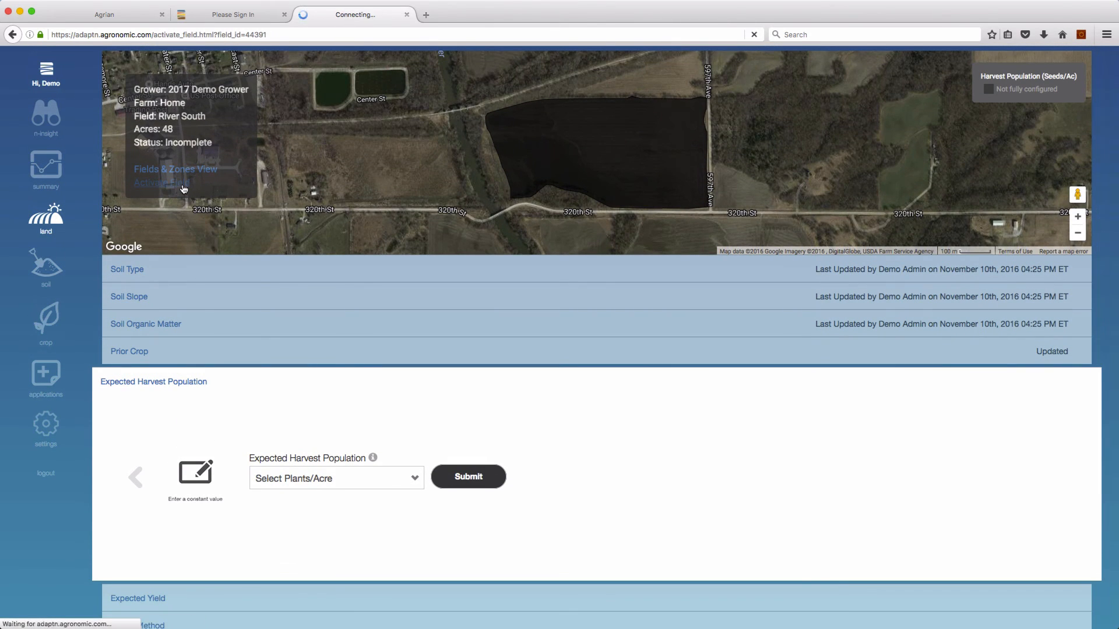
pyautogui.click(352, 305)
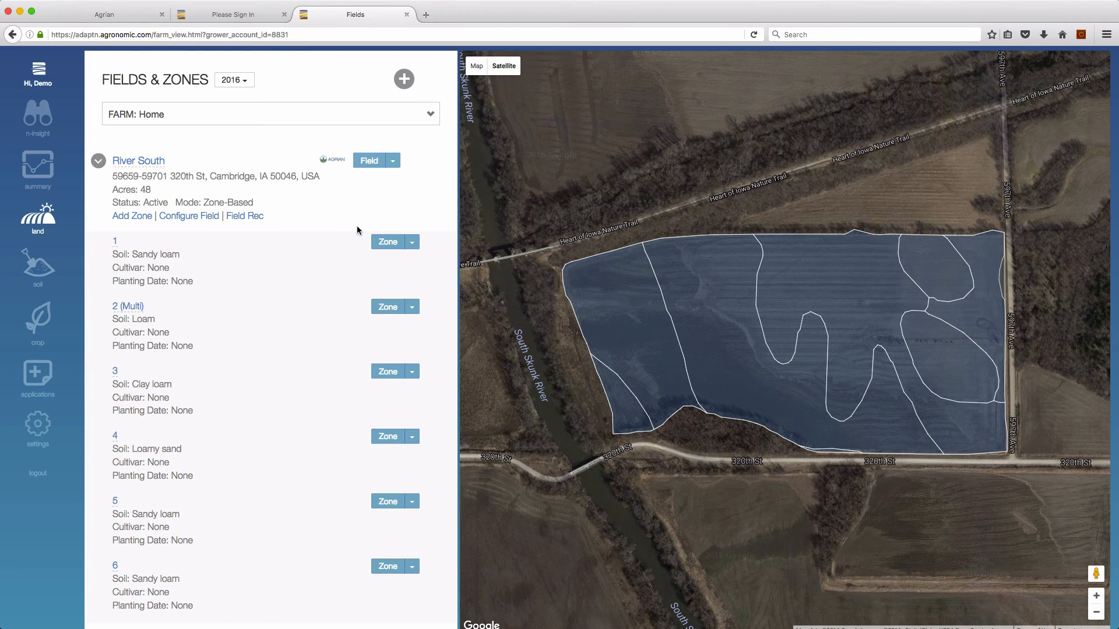
# Start adding another field by syncing with a source, and review the Agrian fields and growers available for import
pyautogui.click(405, 77)
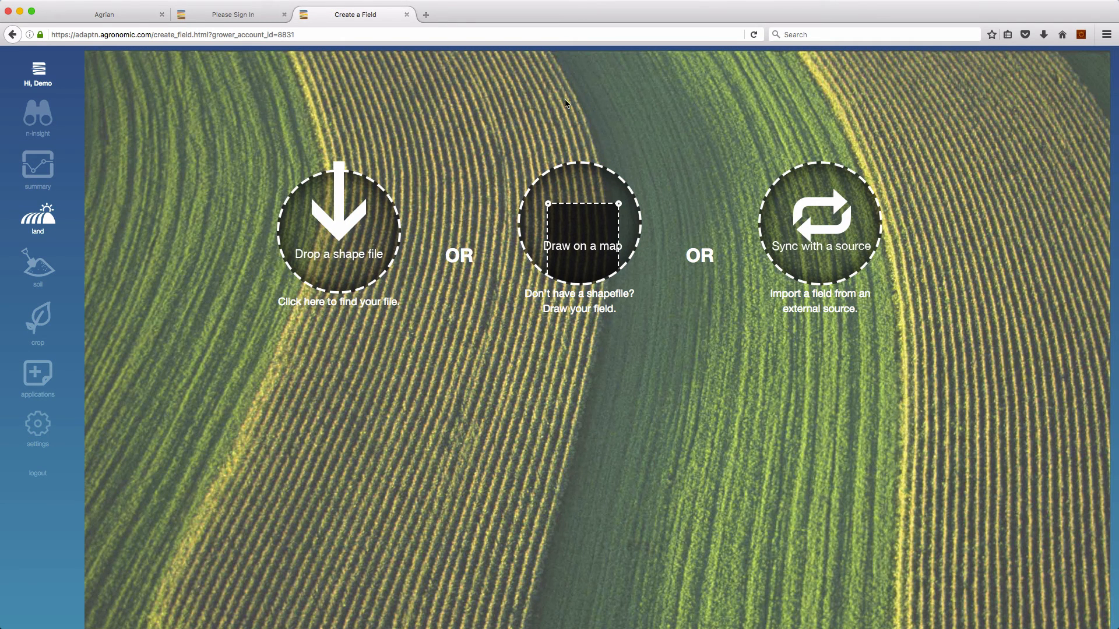
pyautogui.click(808, 207)
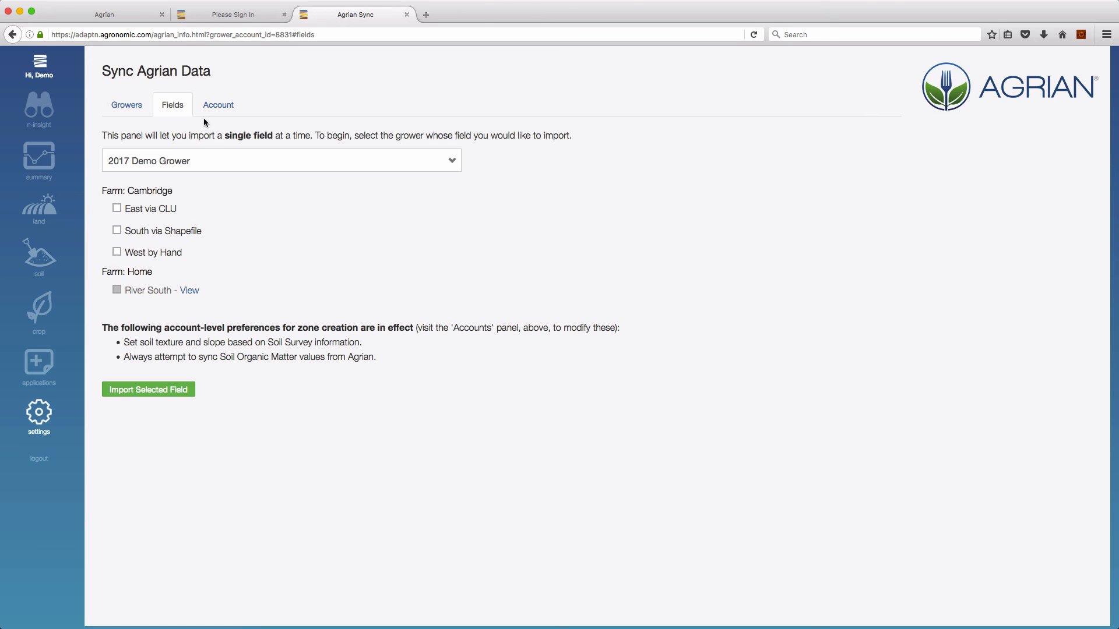
pyautogui.click(125, 107)
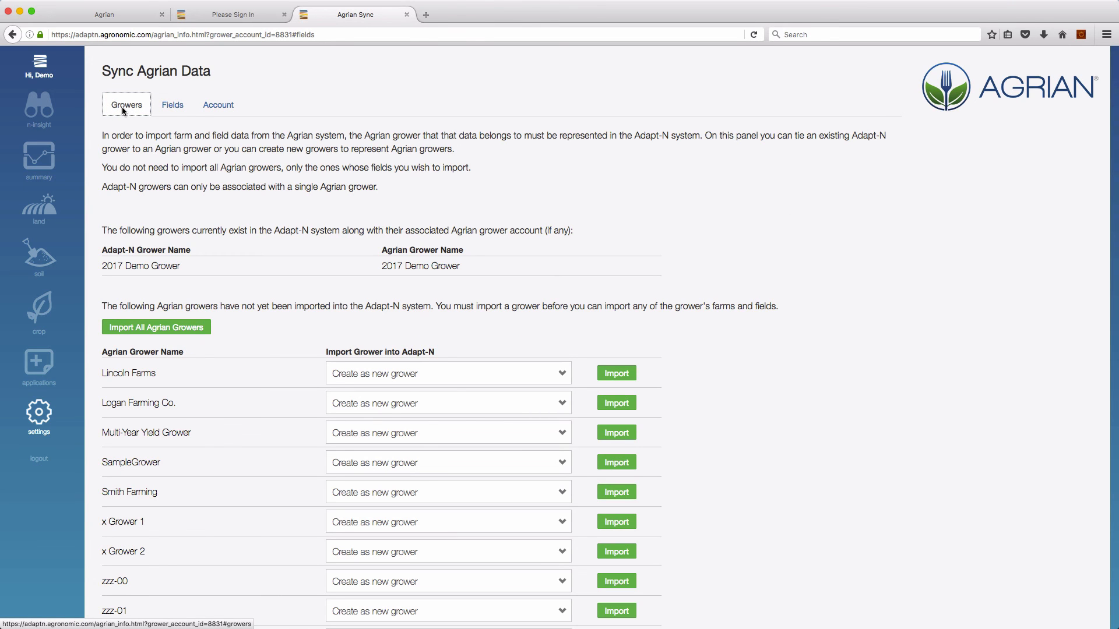